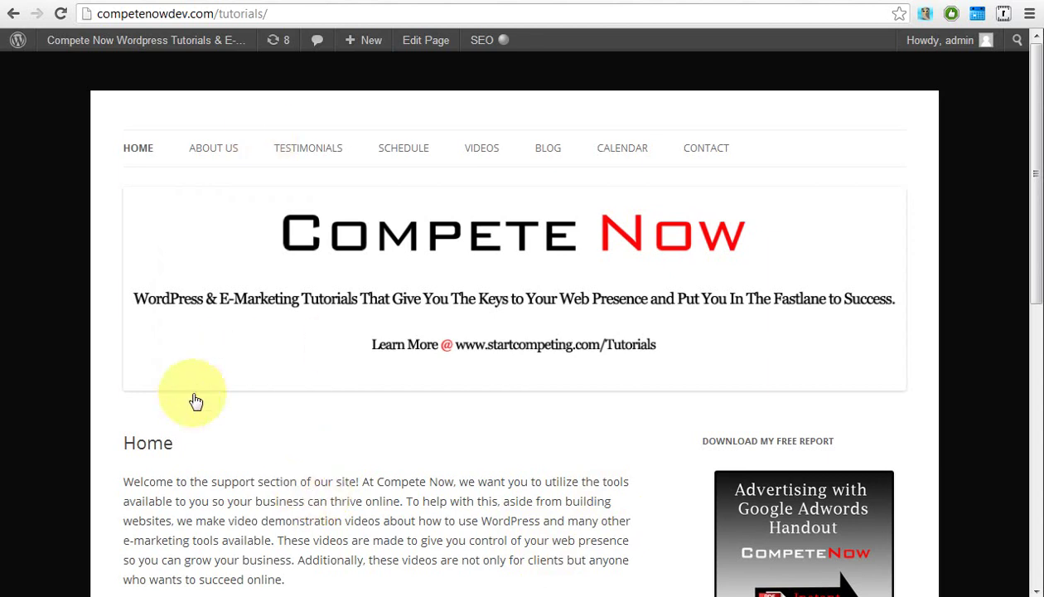
Look over the site's home page and open it for editing.
{"action": "scroll", "coordinate": [222, 412], "scroll_direction": "down", "scroll_amount": 4}
{"action": "scroll", "coordinate": [222, 412], "scroll_direction": "down", "scroll_amount": 4}
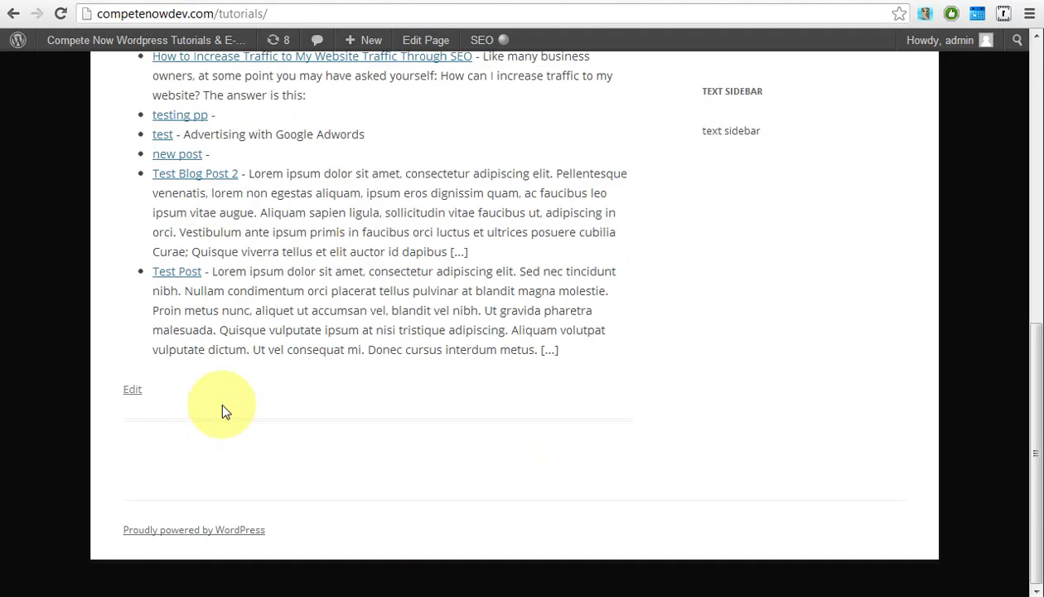
{"action": "scroll", "coordinate": [223, 410], "scroll_direction": "up", "scroll_amount": 4}
{"action": "scroll", "coordinate": [222, 406], "scroll_direction": "up", "scroll_amount": 3}
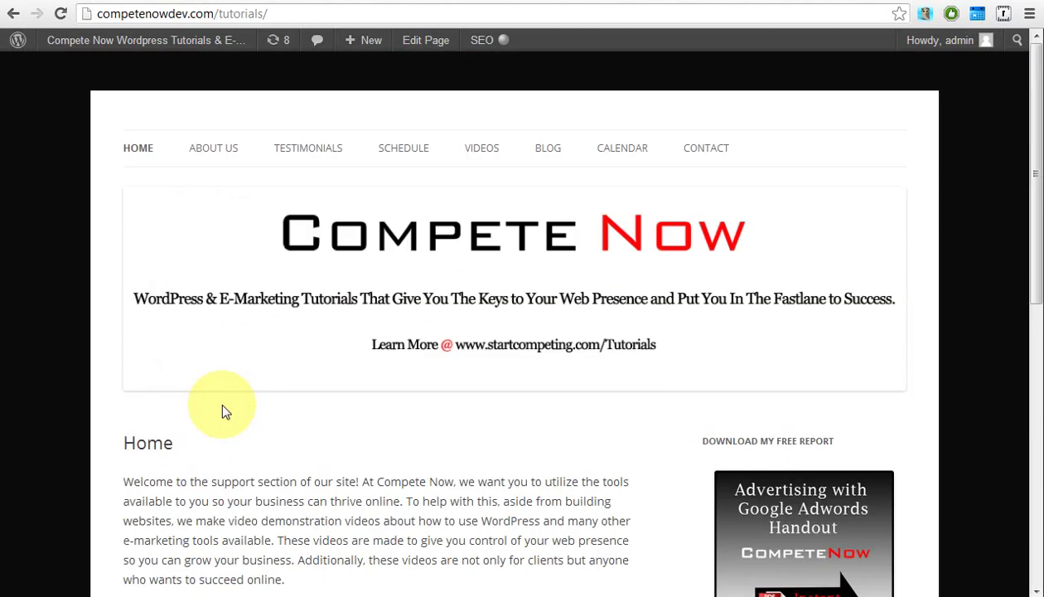
{"action": "left_click", "coordinate": [431, 40]}
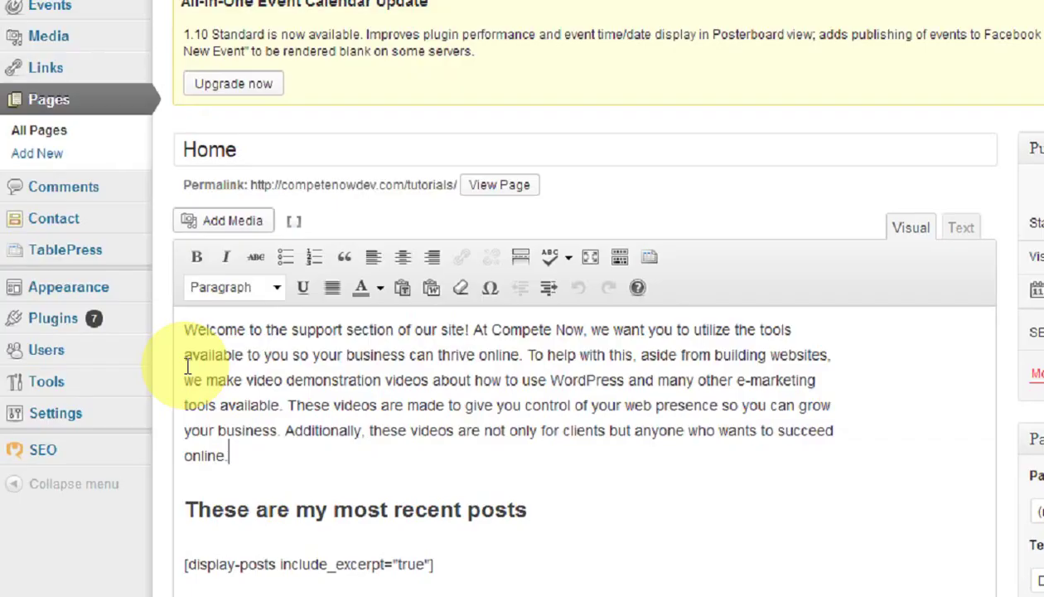
Search for new plugins to install with the keyword "embed form".
{"action": "mouse_move", "coordinate": [75, 363]}
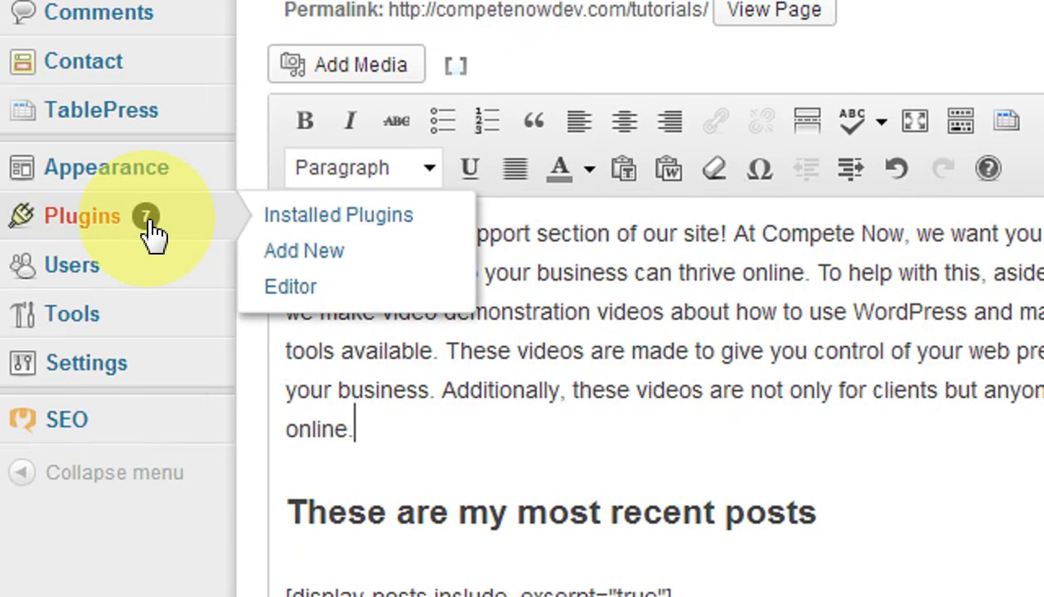
{"action": "left_click", "coordinate": [273, 250]}
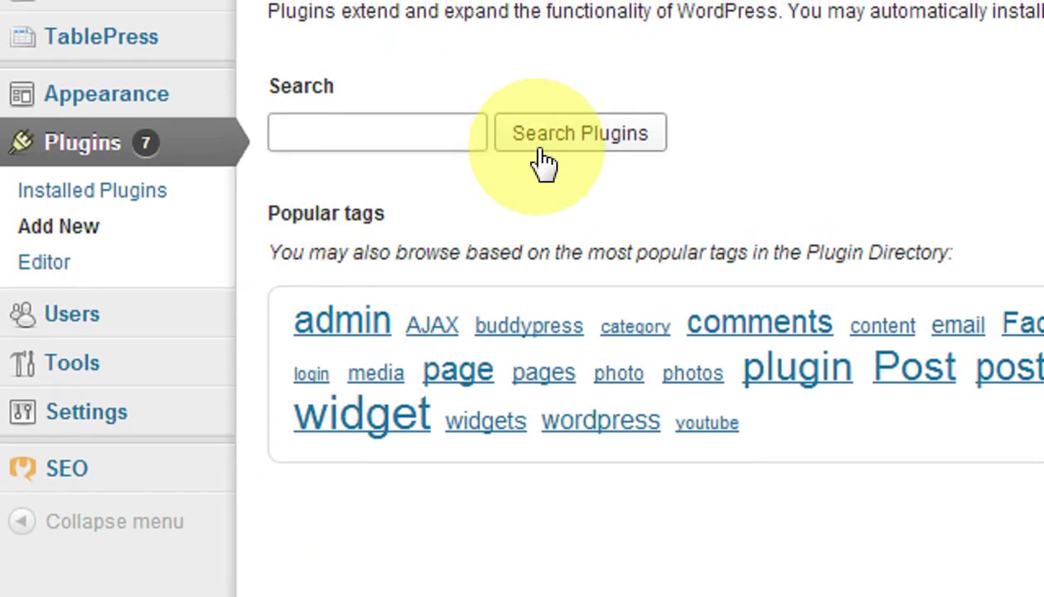
{"action": "left_click", "coordinate": [482, 141]}
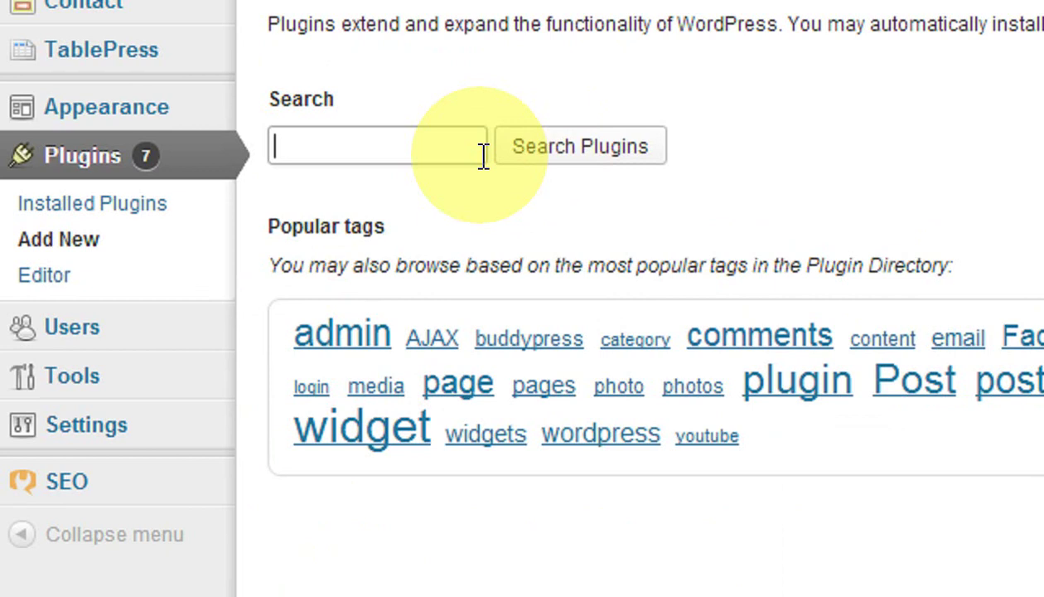
{"action": "type", "text": "embd"}
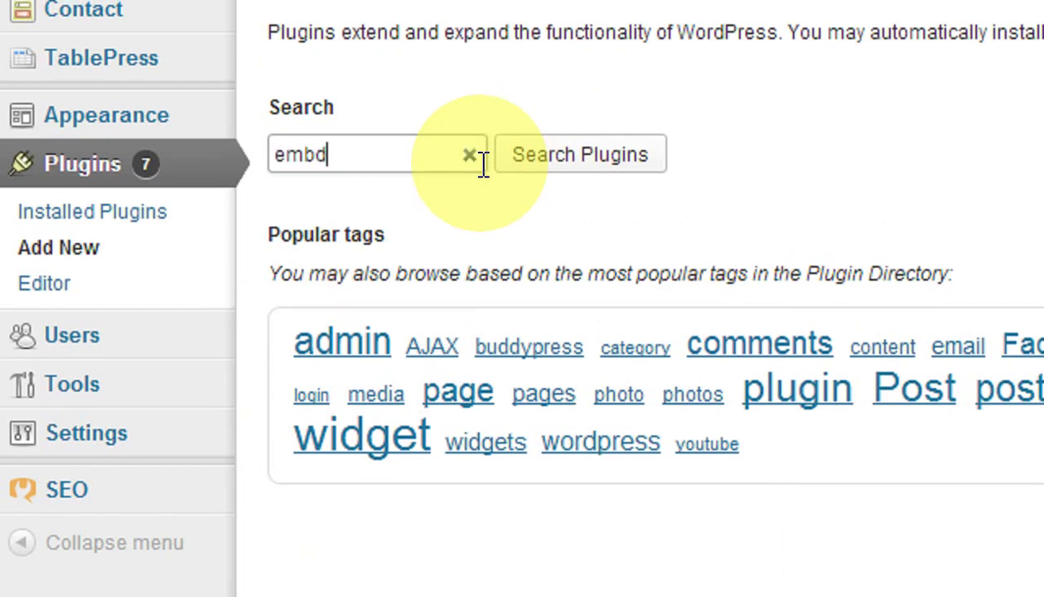
{"action": "key", "text": "BackSpace"}
{"action": "key", "text": "BackSpace"}
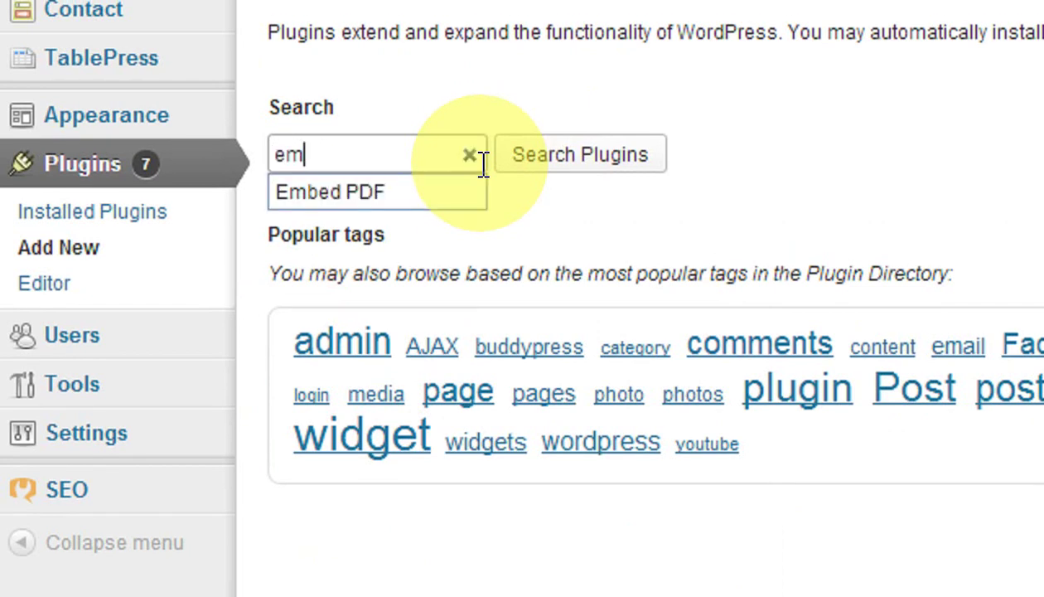
{"action": "type", "text": "bed form"}
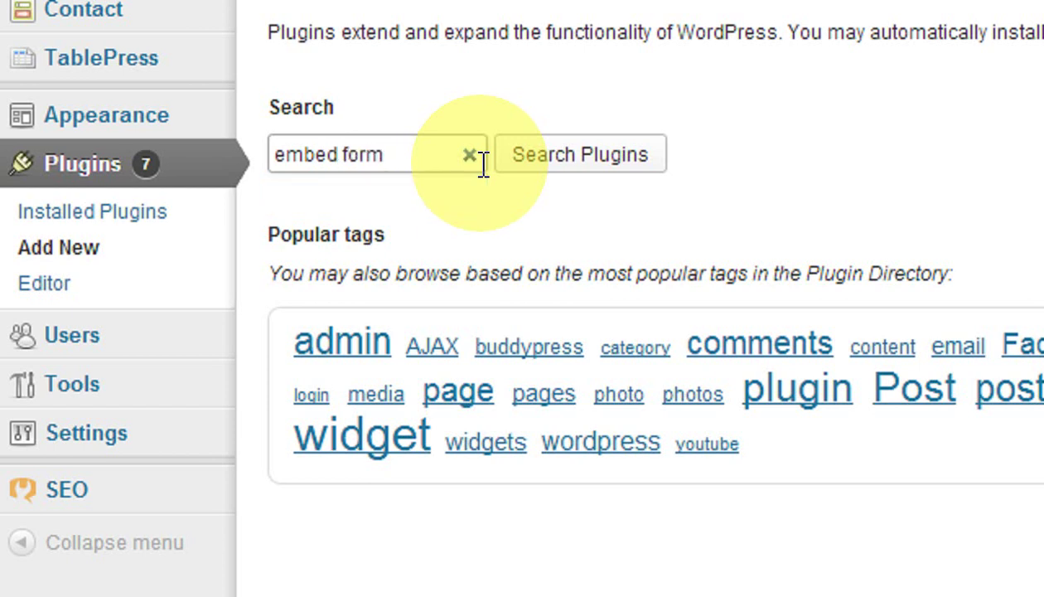
{"action": "key", "text": "Return"}
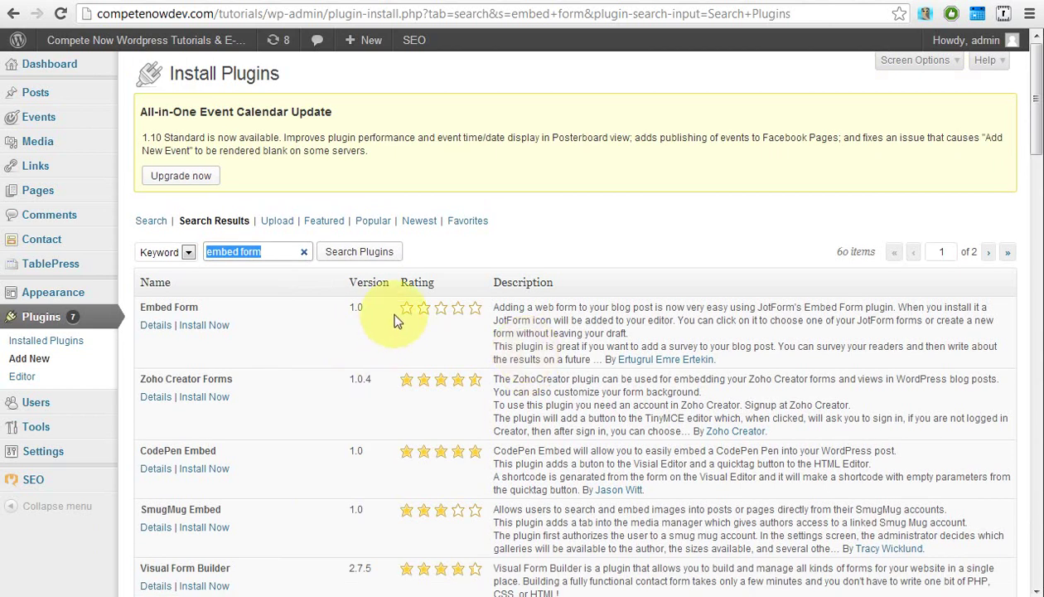
Install and activate the Embed Form plugin, version 1.0, and check the installed plugins list.
{"action": "left_click", "coordinate": [201, 327]}
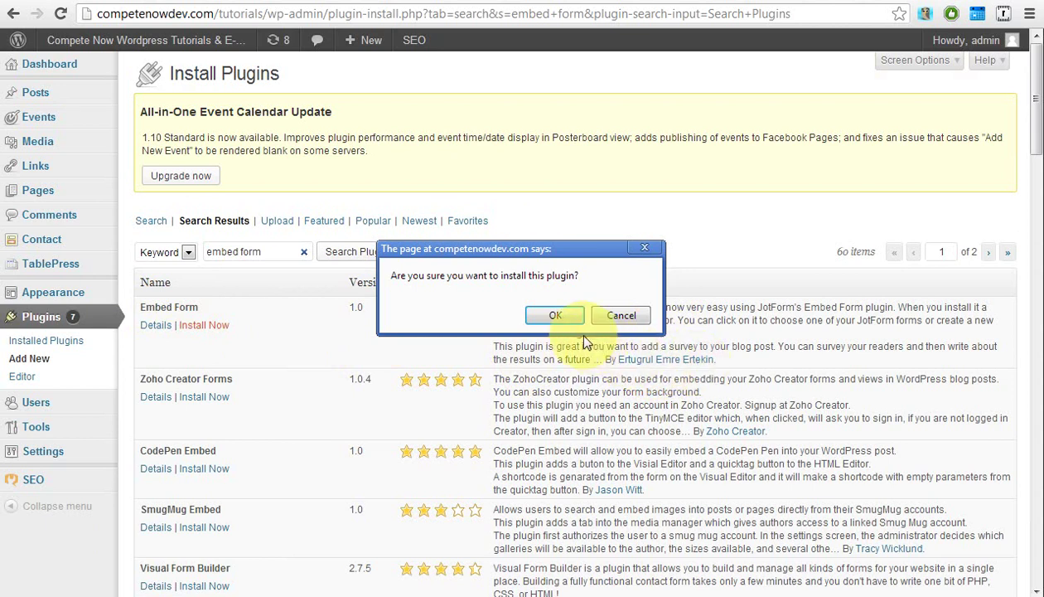
{"action": "left_click", "coordinate": [557, 315]}
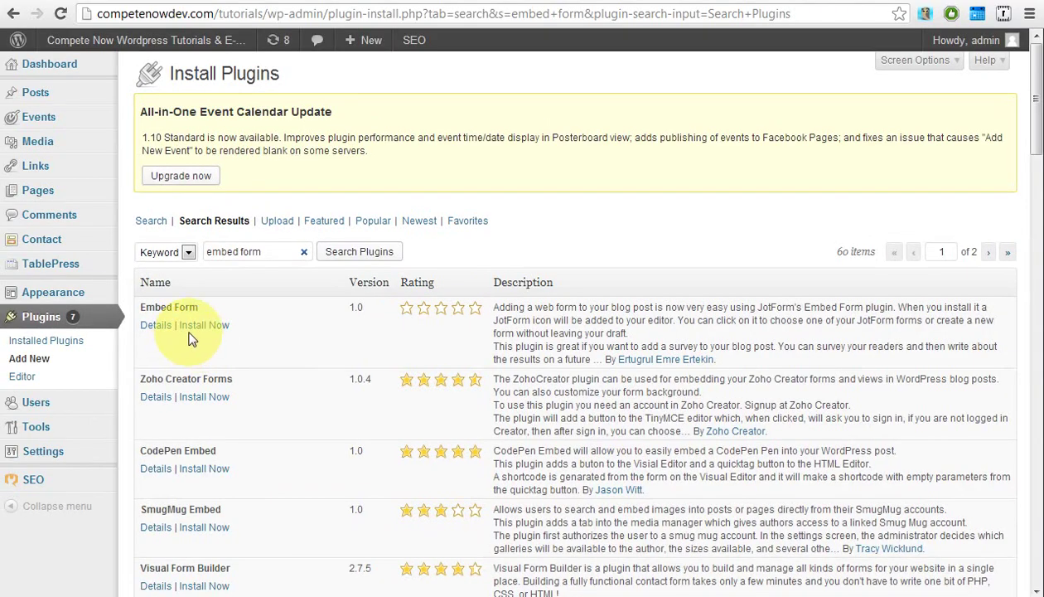
{"action": "left_click", "coordinate": [207, 325]}
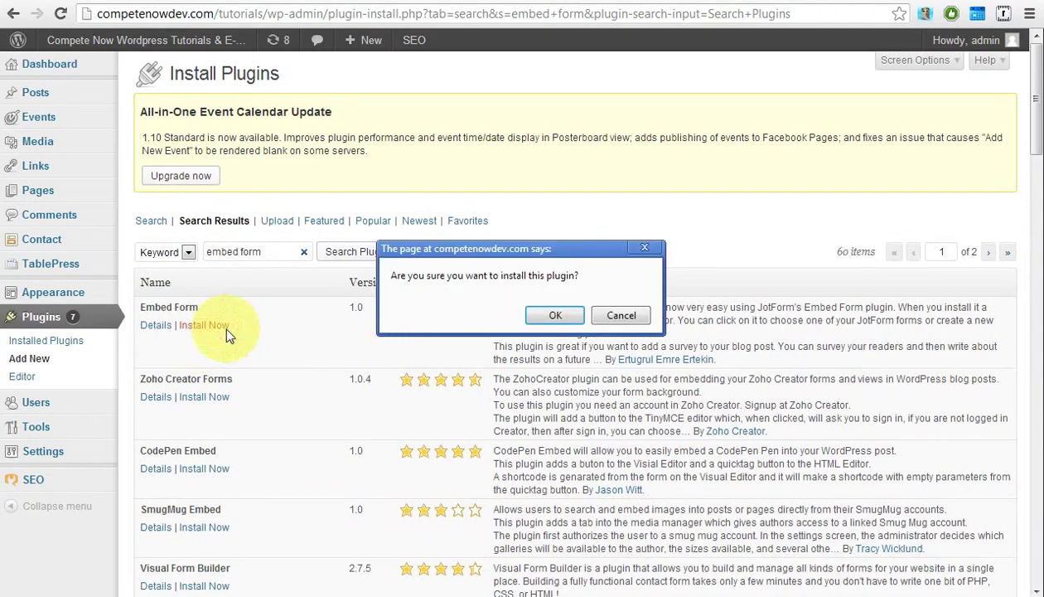
{"action": "left_click", "coordinate": [545, 317]}
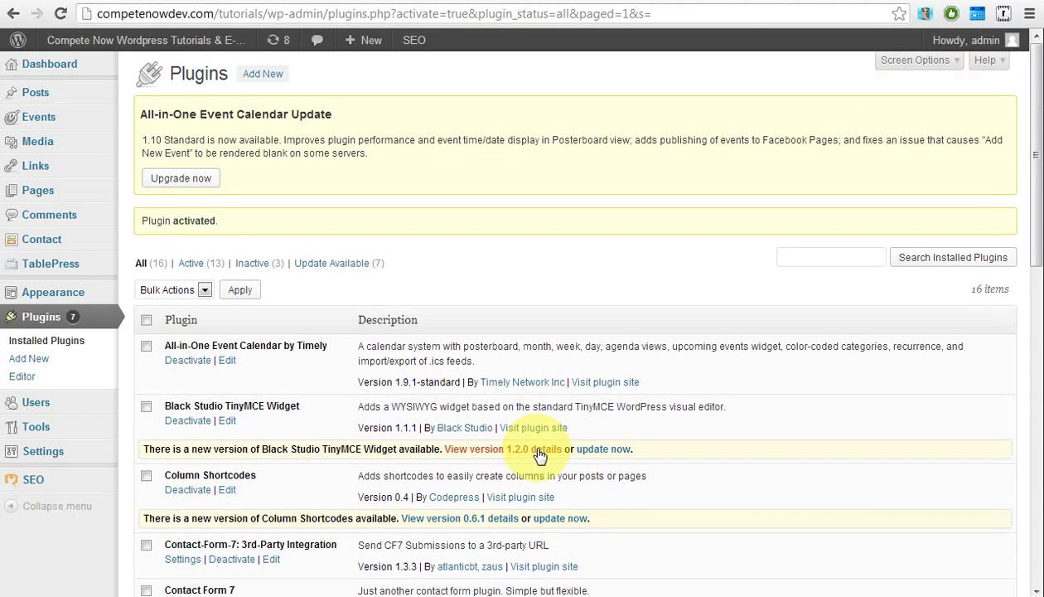
{"action": "scroll", "coordinate": [540, 455], "scroll_direction": "down", "scroll_amount": 5}
{"action": "scroll", "coordinate": [539, 455], "scroll_direction": "up", "scroll_amount": 2}
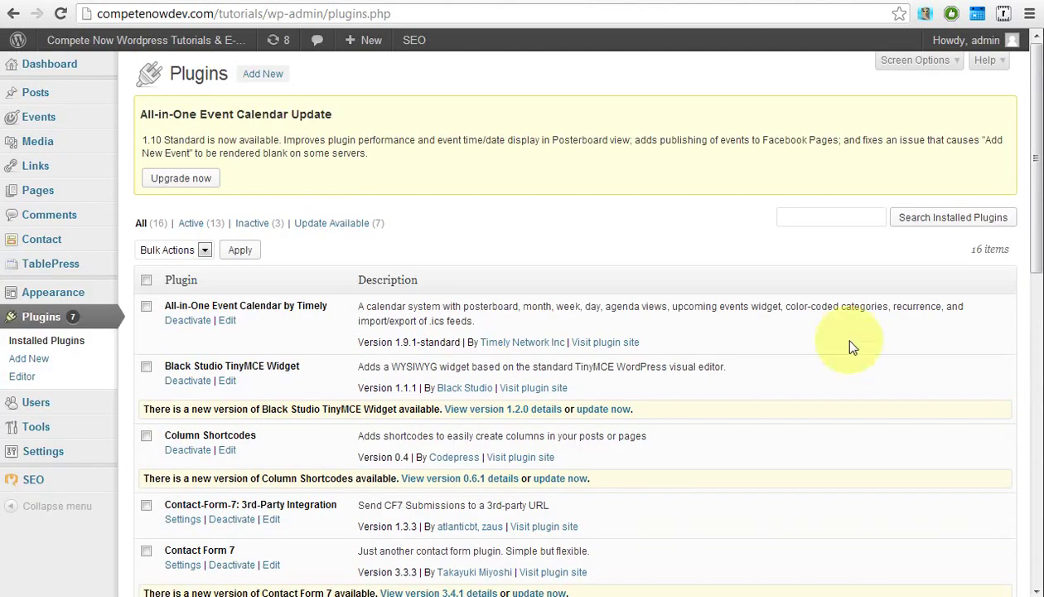
Return to the site's home page, open it for editing and add a new line after the welcome paragraph.
{"action": "left_click", "coordinate": [159, 44]}
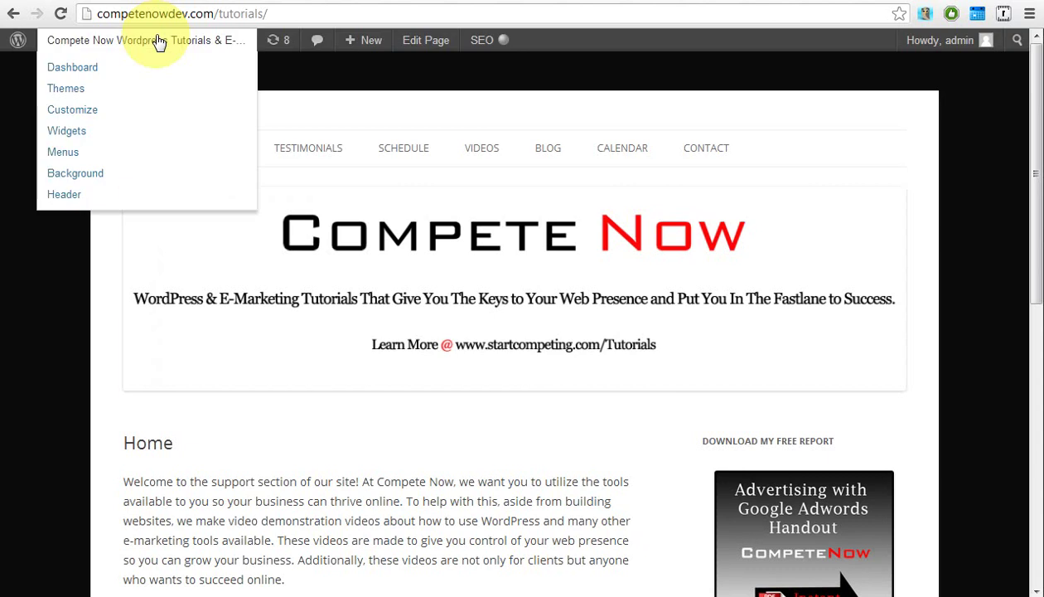
{"action": "left_click", "coordinate": [417, 55]}
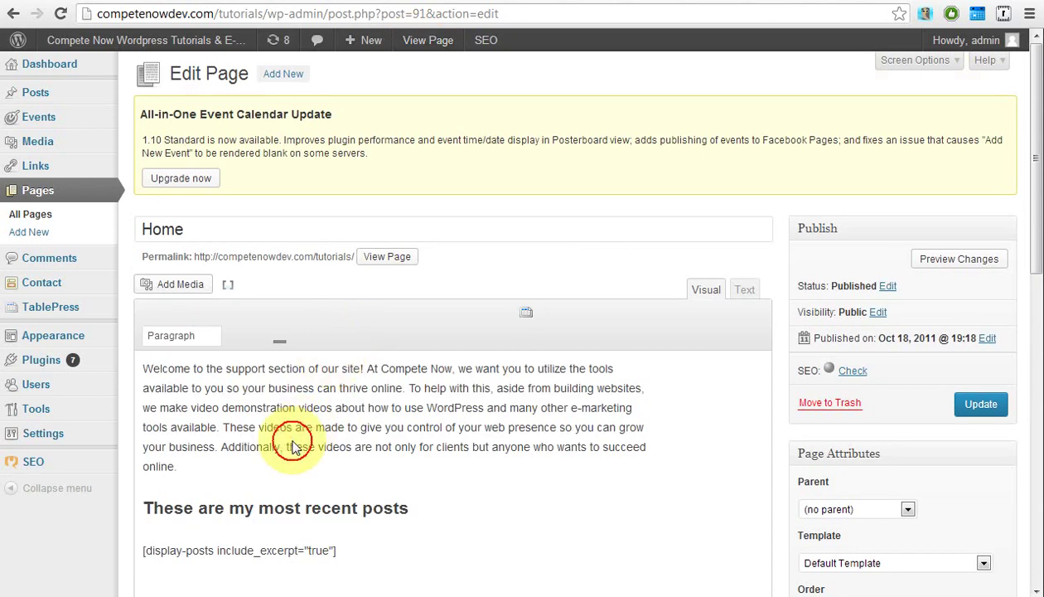
{"action": "left_click", "coordinate": [198, 462]}
{"action": "key", "text": "Return"}
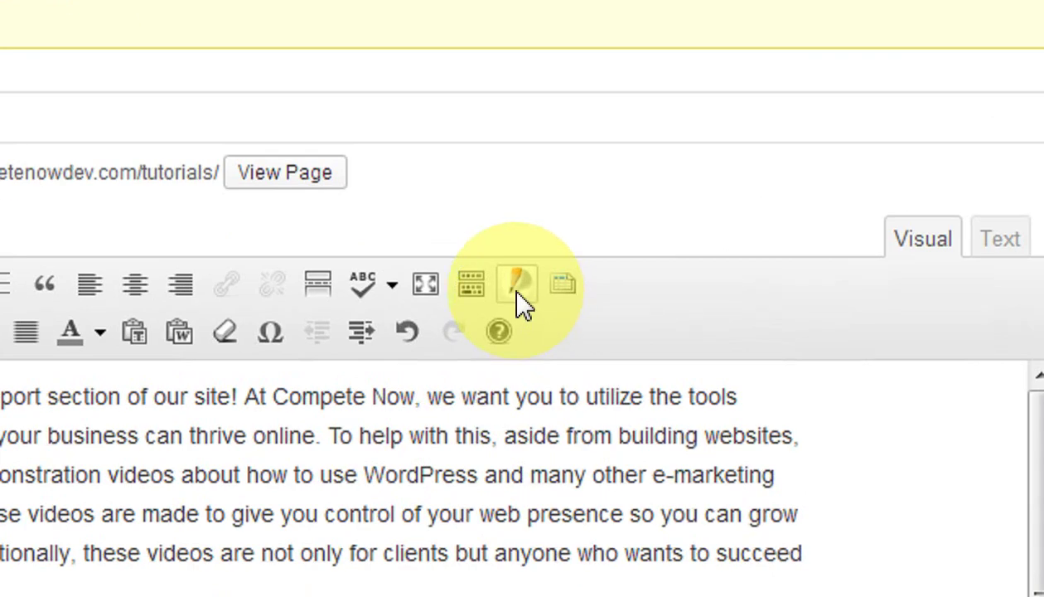
Insert the JotForm form "Portfolio Form" on the new line below the welcome paragraph and update the page.
{"action": "left_click", "coordinate": [516, 290]}
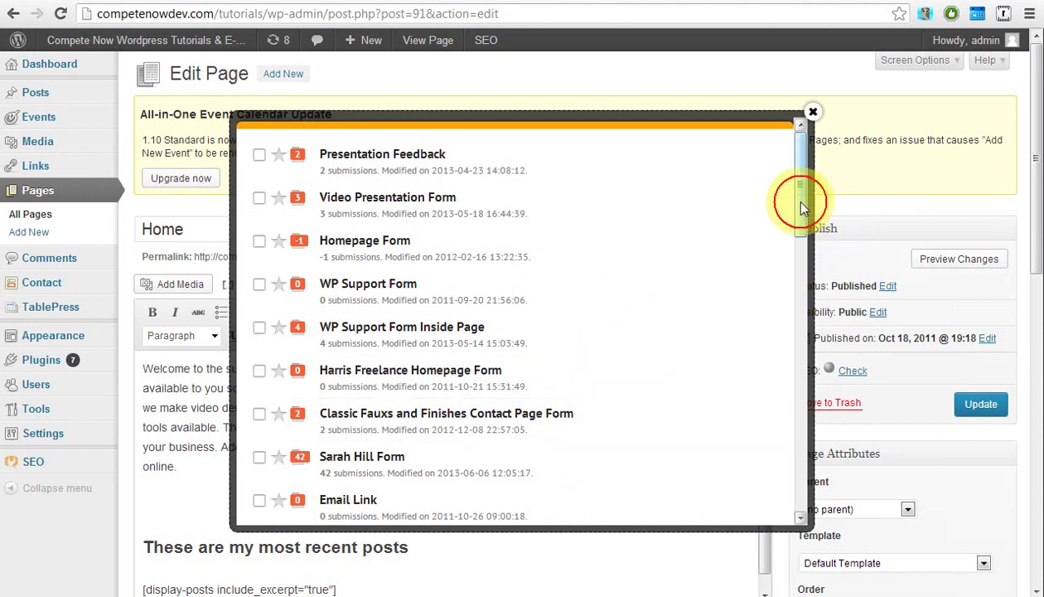
{"action": "left_click_drag", "start_coordinate": [800, 203], "coordinate": [777, 313]}
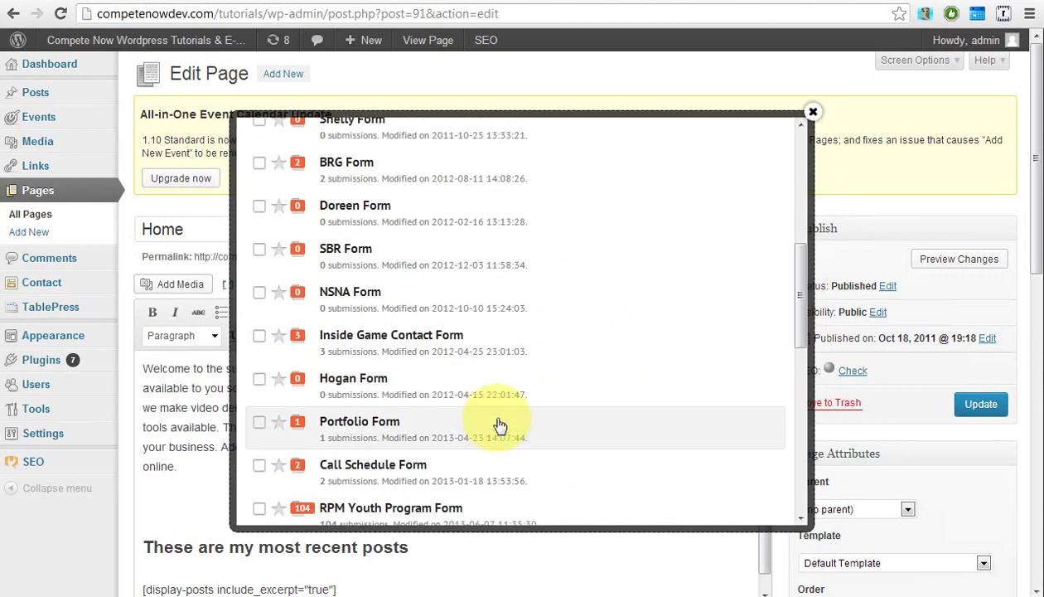
{"action": "left_click", "coordinate": [403, 432]}
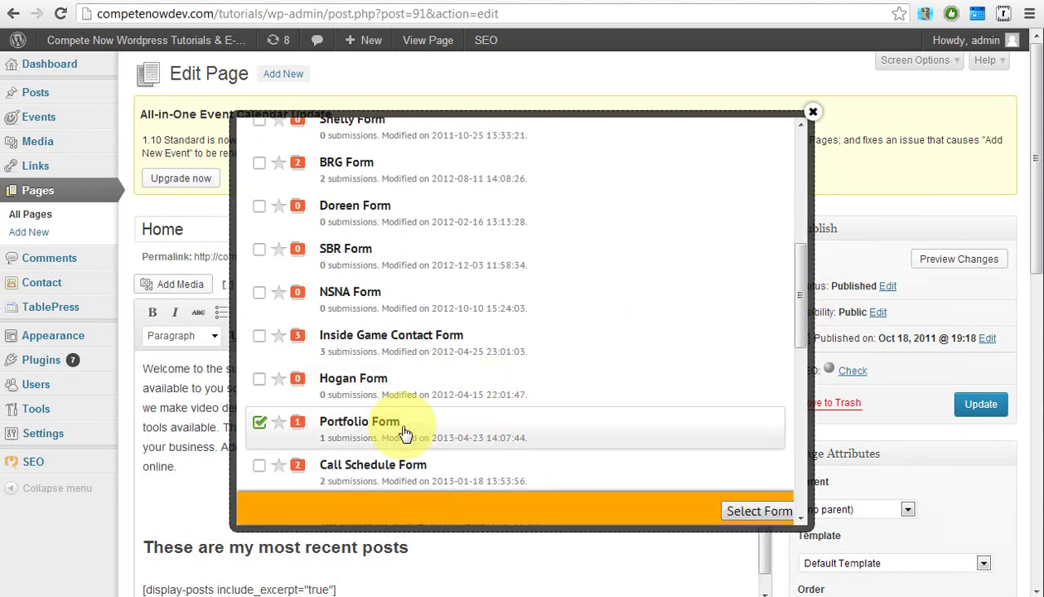
{"action": "left_click", "coordinate": [730, 506]}
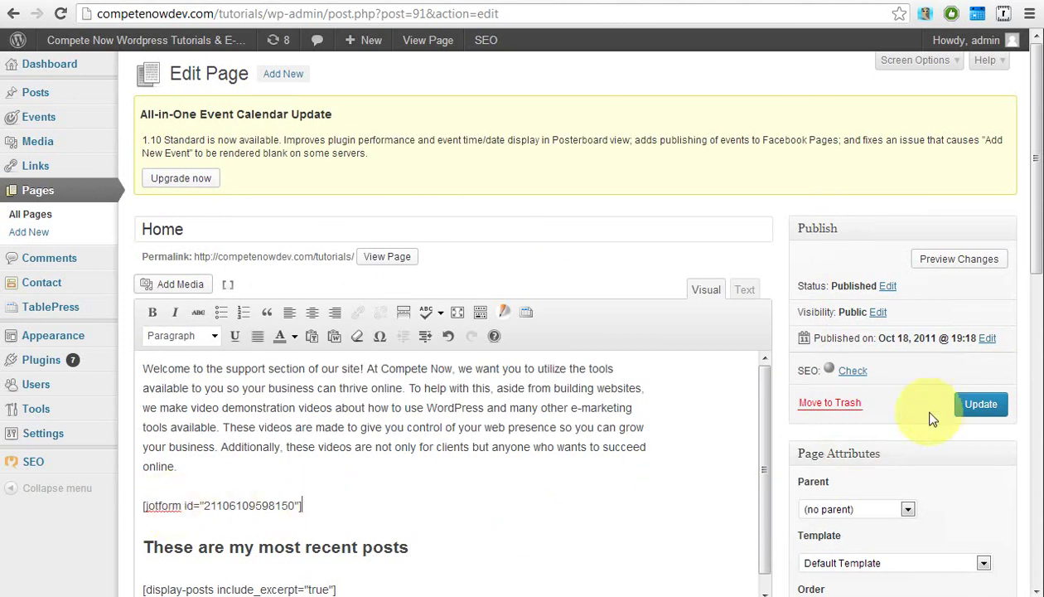
{"action": "left_click", "coordinate": [980, 403]}
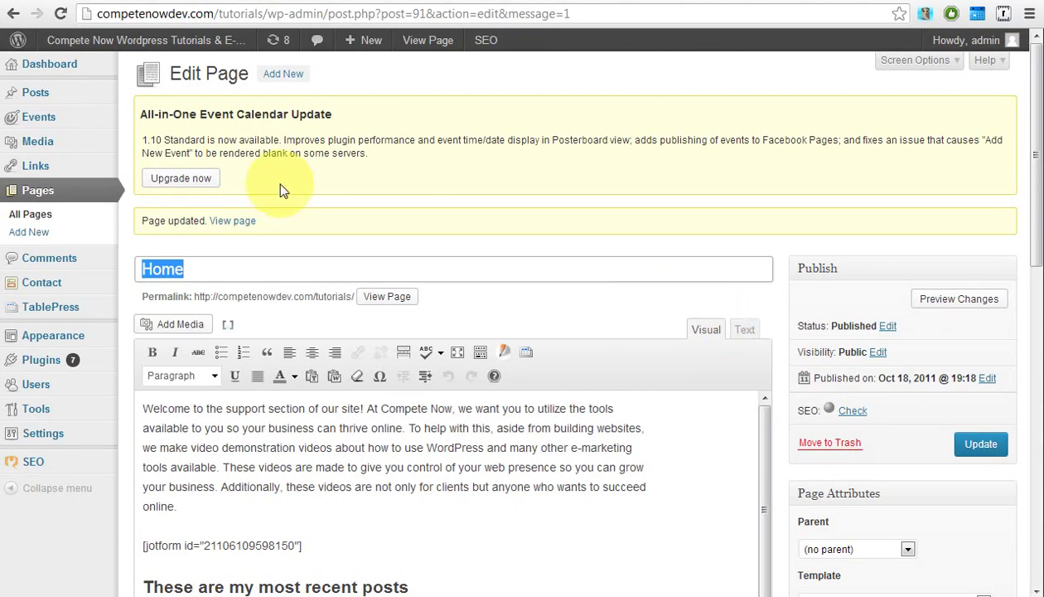
View the live home page and check the embedded form, testing its Name and E-mail fields by leaving them empty.
{"action": "left_click", "coordinate": [146, 44]}
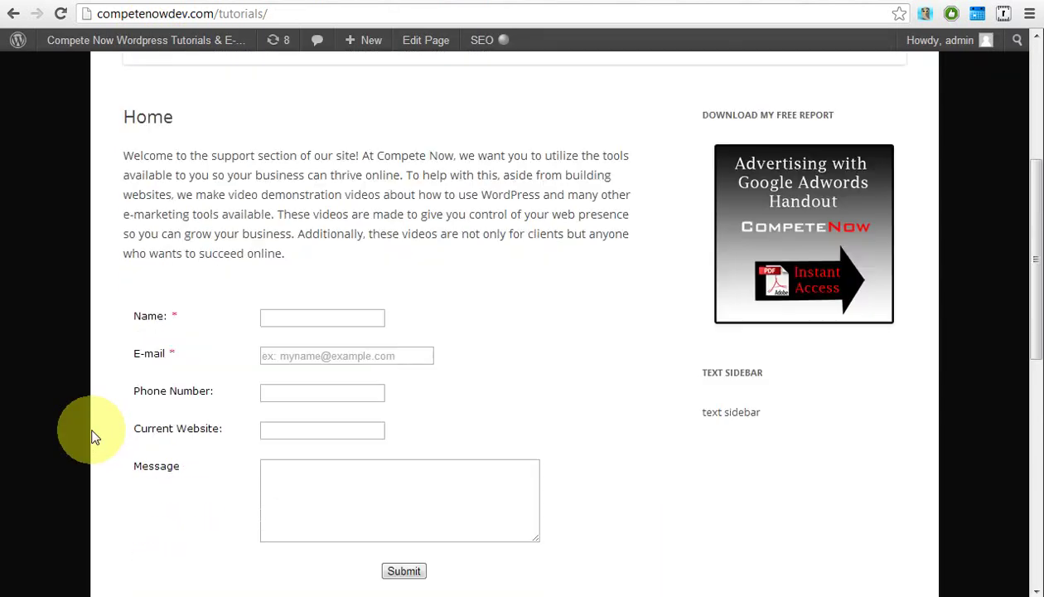
{"action": "scroll", "coordinate": [93, 437], "scroll_direction": "down", "scroll_amount": 1}
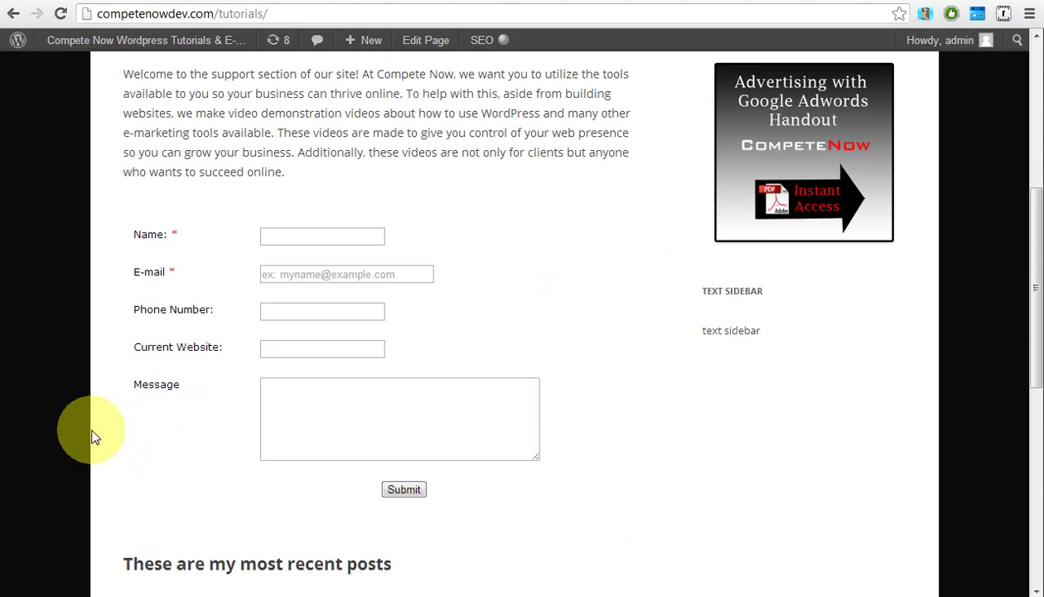
{"action": "left_click", "coordinate": [354, 235]}
{"action": "left_click", "coordinate": [357, 272]}
{"action": "left_click", "coordinate": [628, 370]}
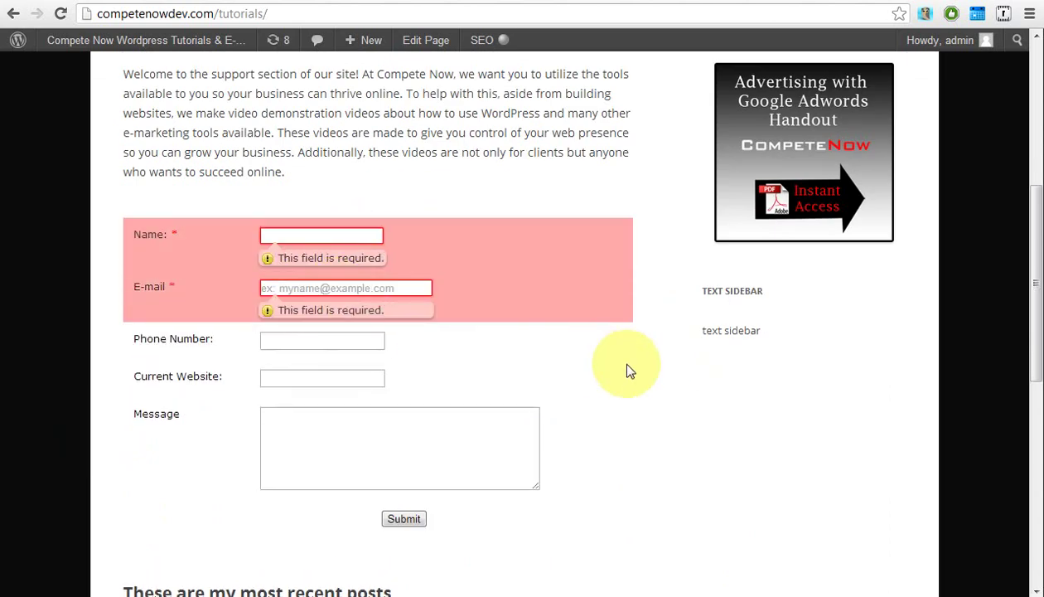
{"action": "scroll", "coordinate": [627, 370], "scroll_direction": "down", "scroll_amount": 1}
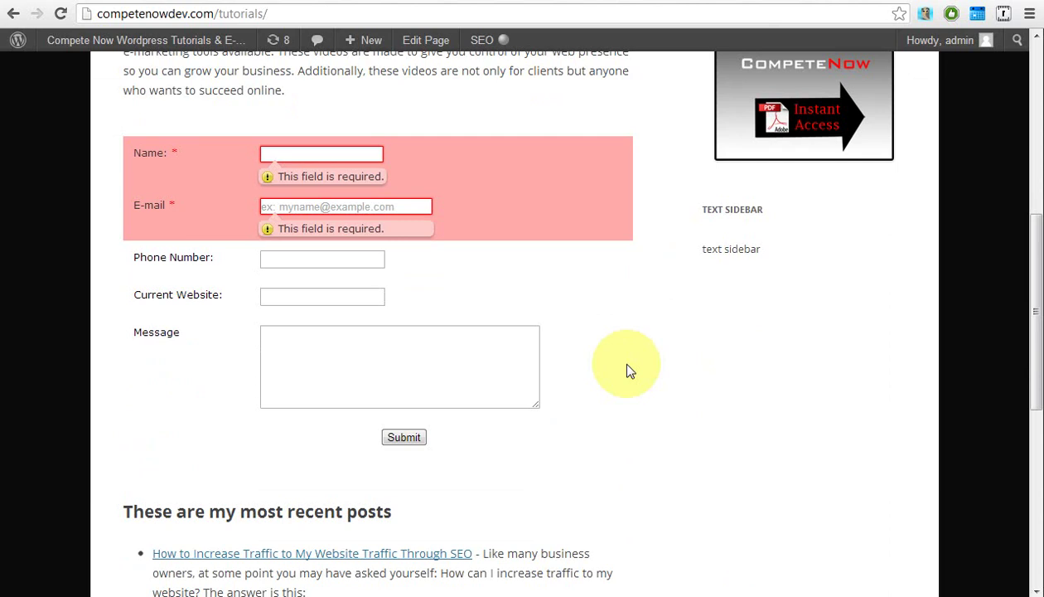
{"action": "scroll", "coordinate": [627, 371], "scroll_direction": "up", "scroll_amount": 6}
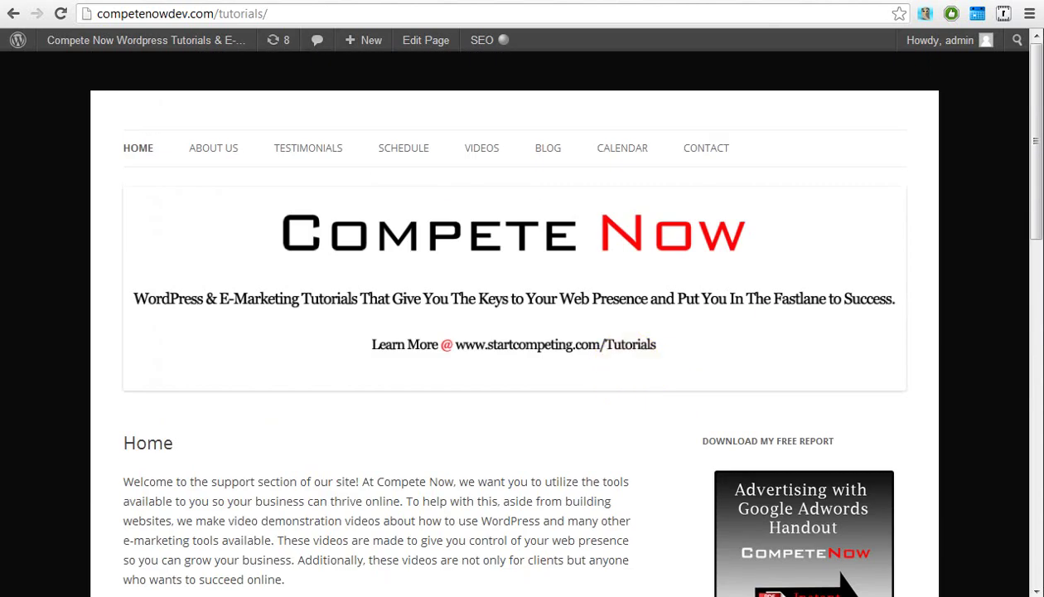